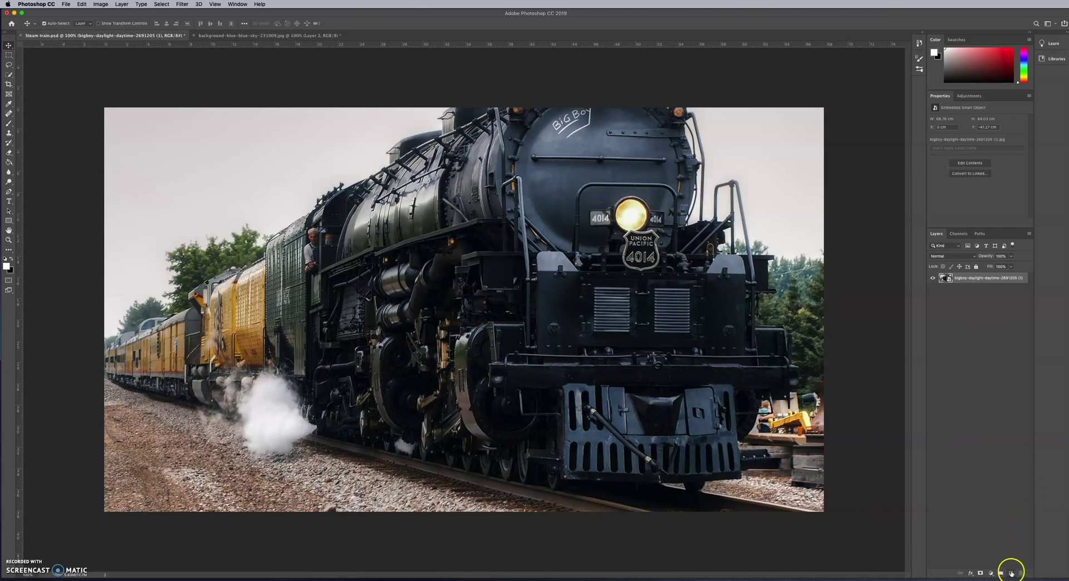
Add a new empty layer above the locomotive photo and name it smokey1.
click(1011, 574)
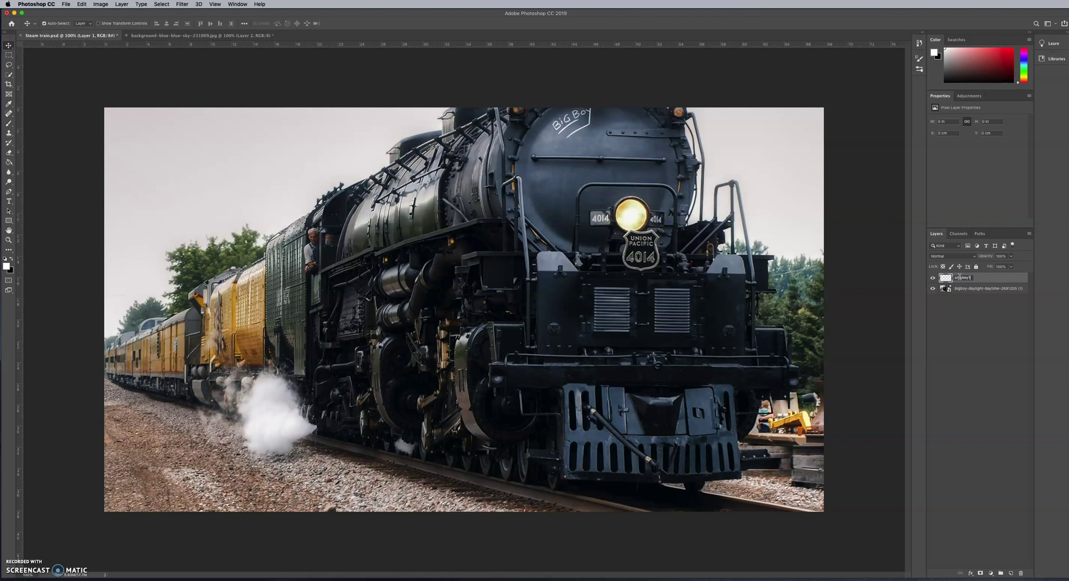
click(986, 282)
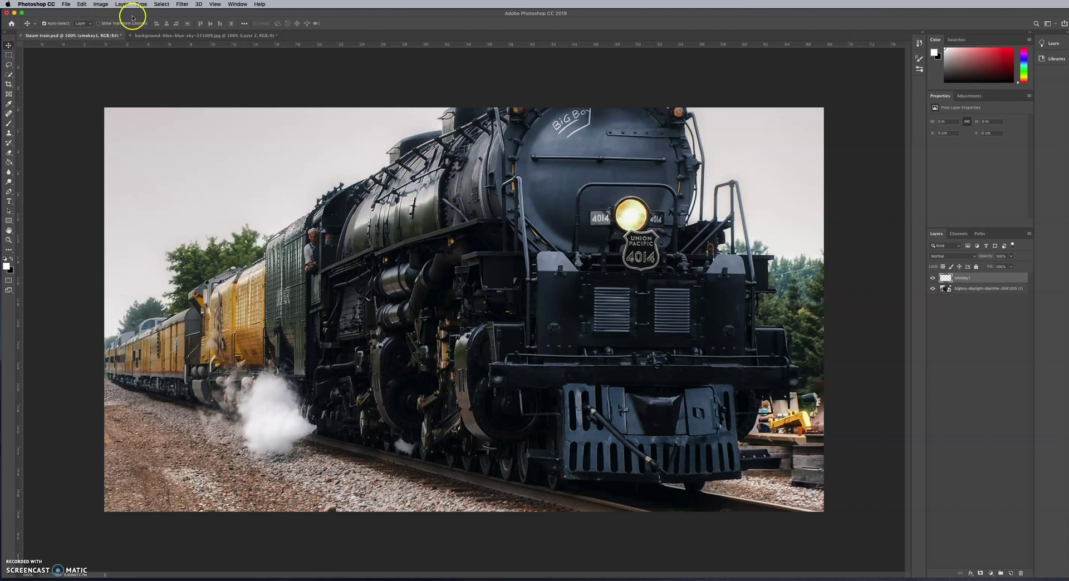
Fill smokey1 with the Render > Clouds filter, re-rendering it twice more for a new pattern.
click(182, 4)
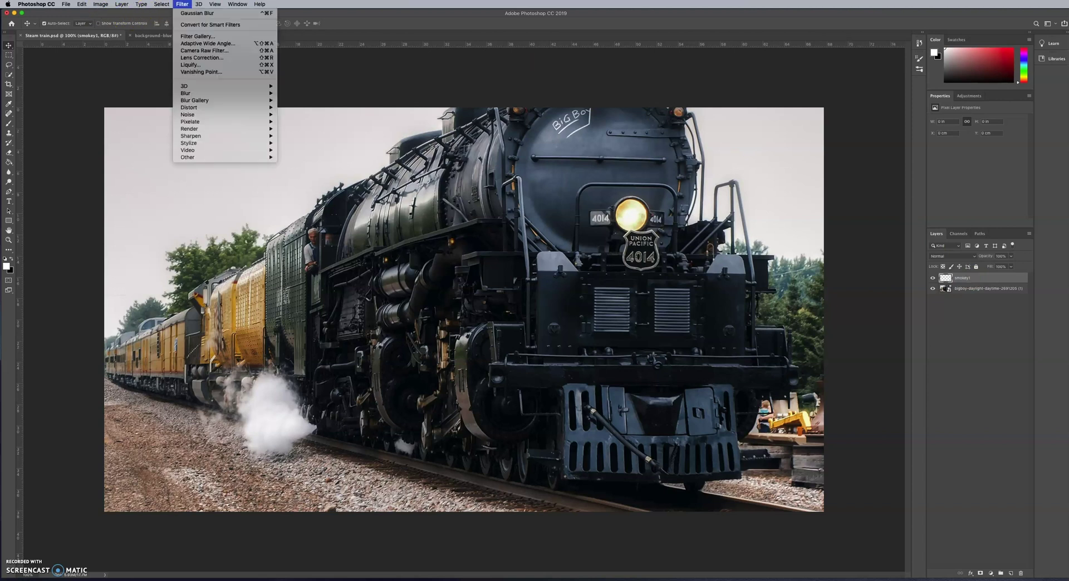
mouse_move(190, 130)
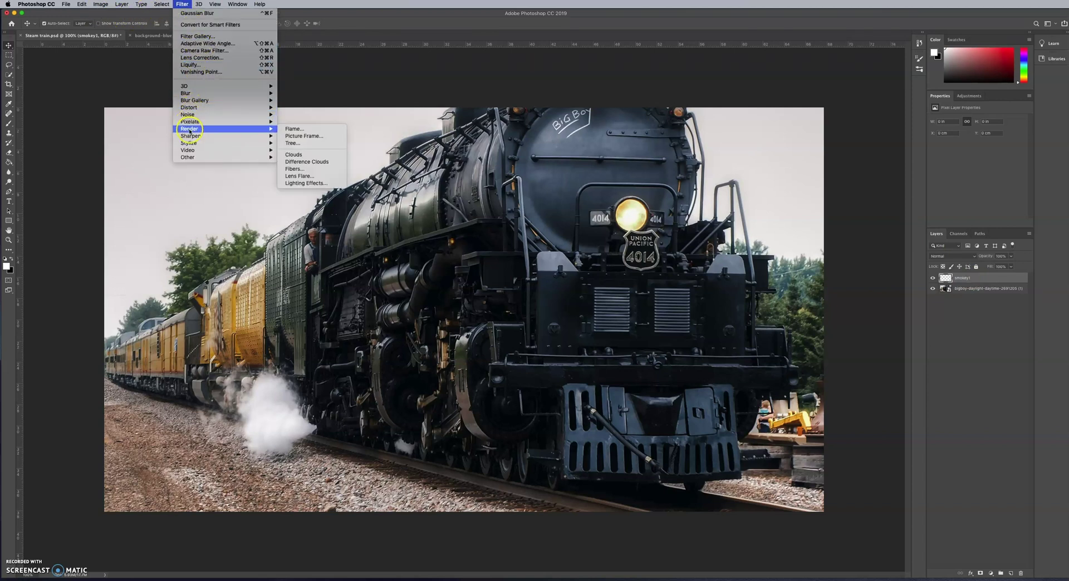
click(306, 154)
click(300, 150)
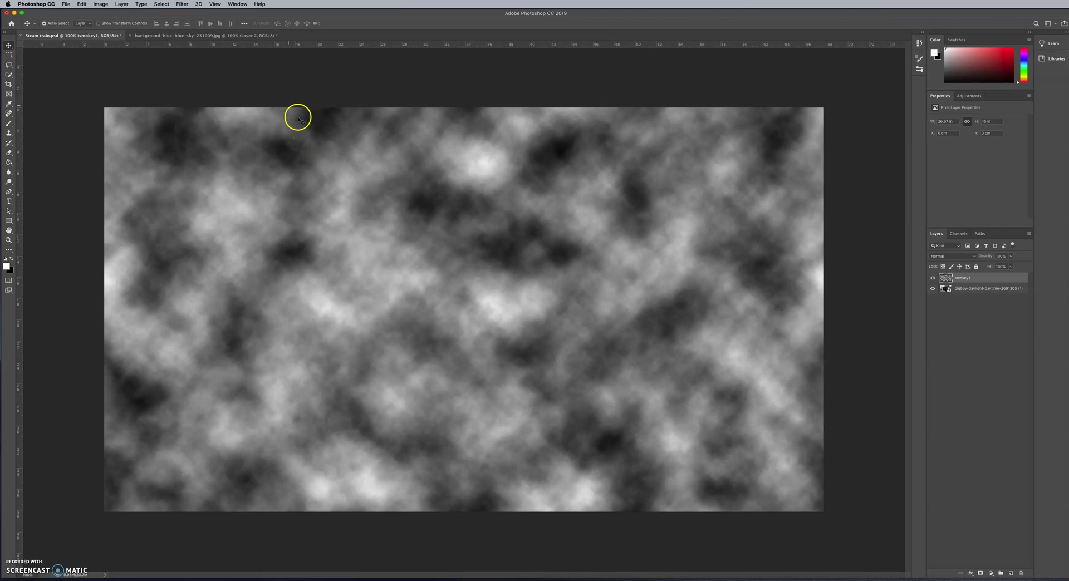
click(182, 5)
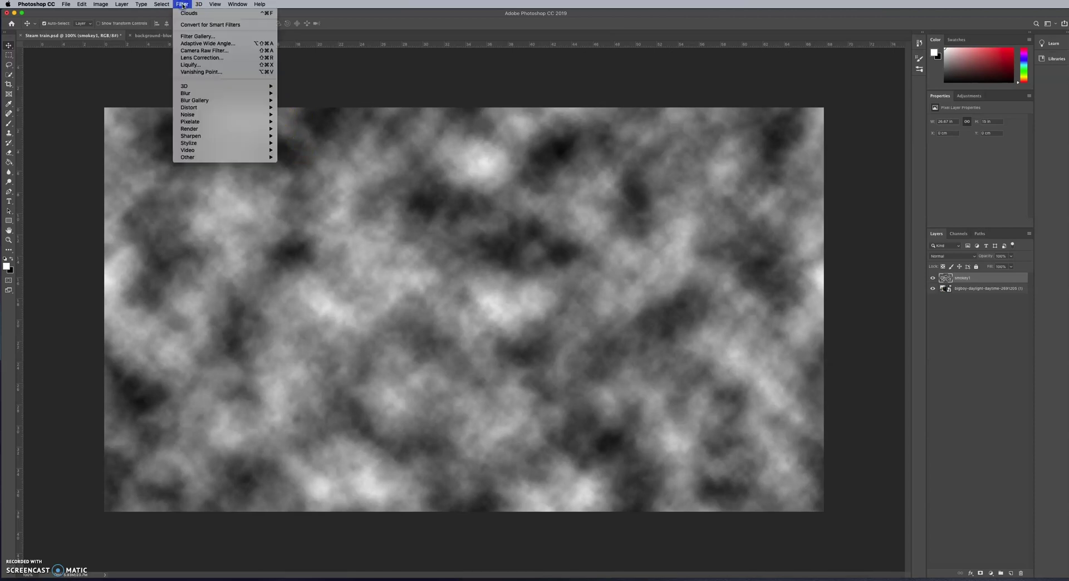
click(192, 131)
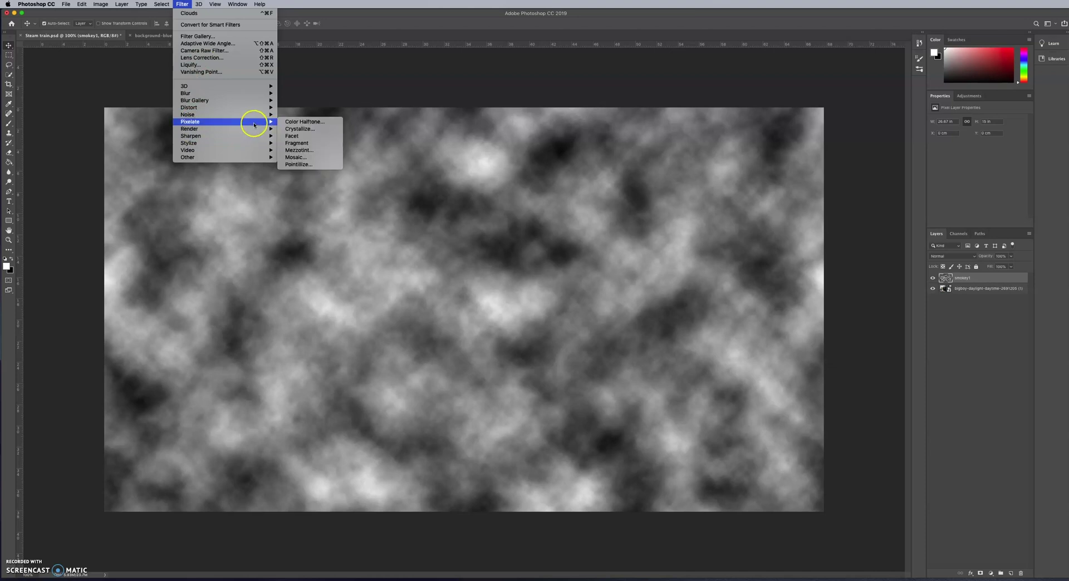
mouse_move(267, 132)
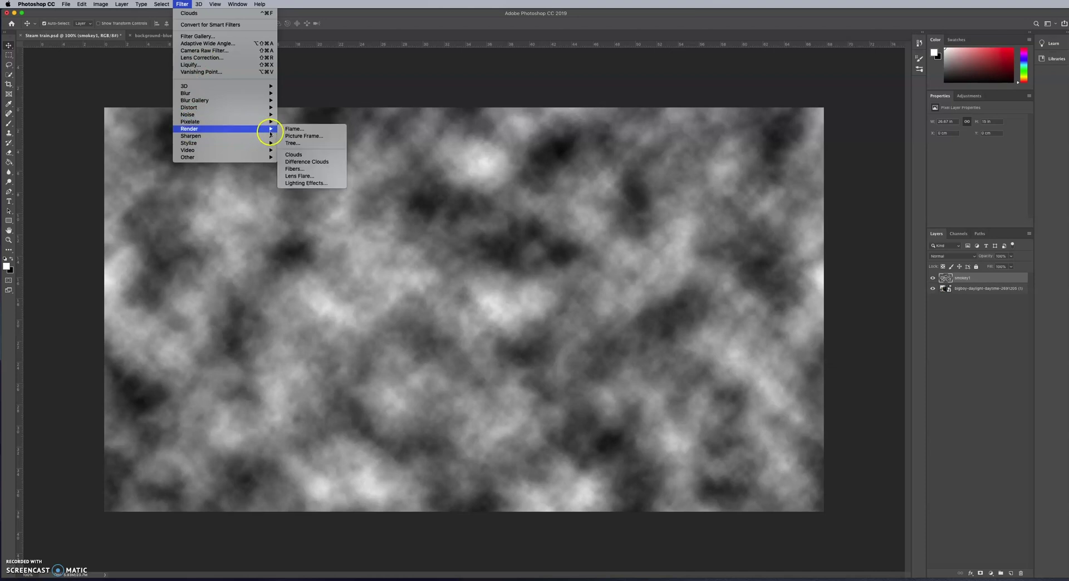
click(310, 157)
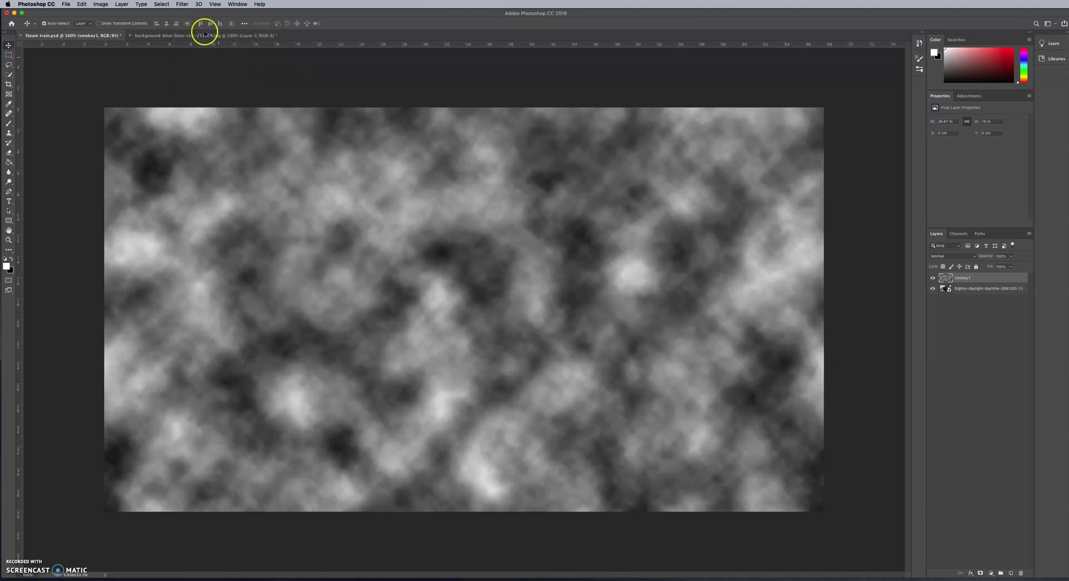
click(186, 5)
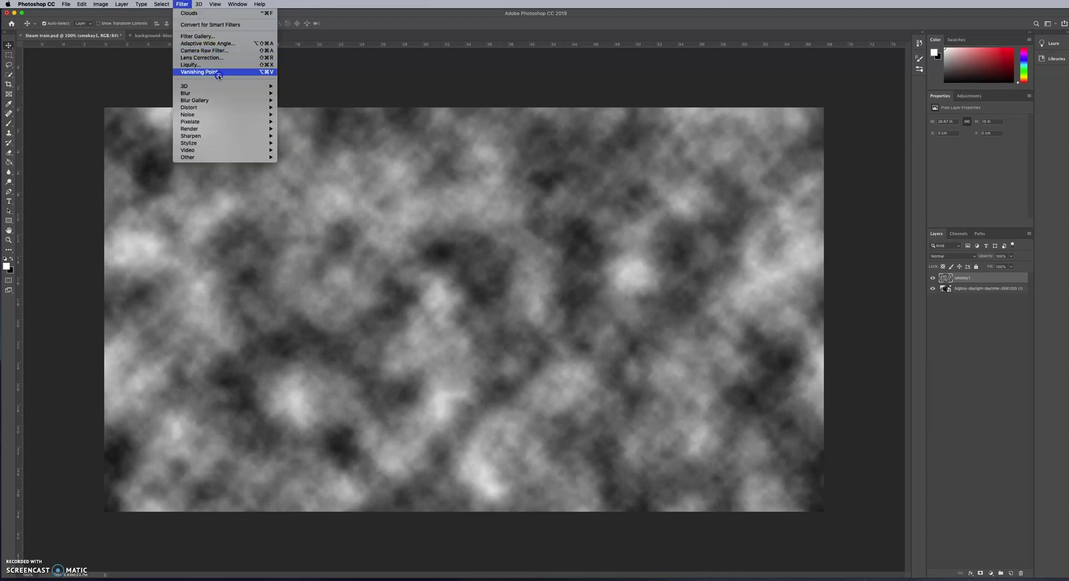
mouse_move(230, 131)
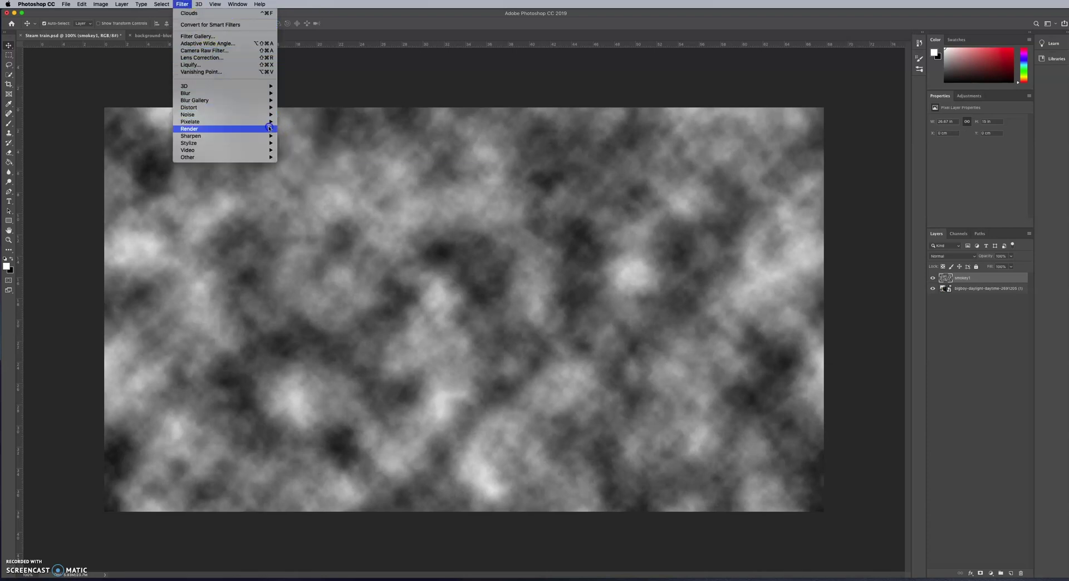
click(319, 156)
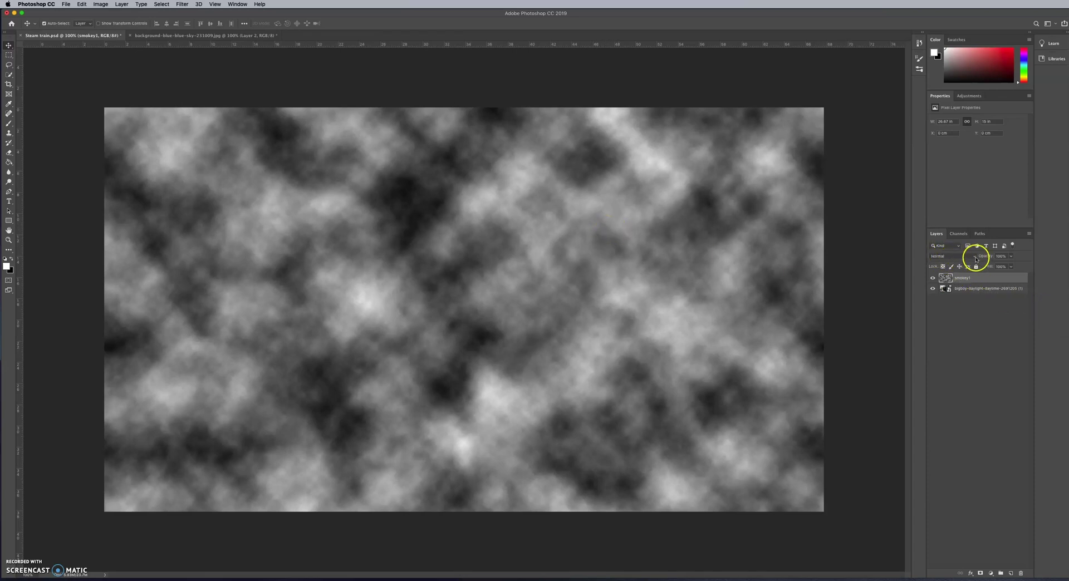
Set the smokey1 layer's blend mode to Screen after briefly comparing it with Normal.
click(975, 258)
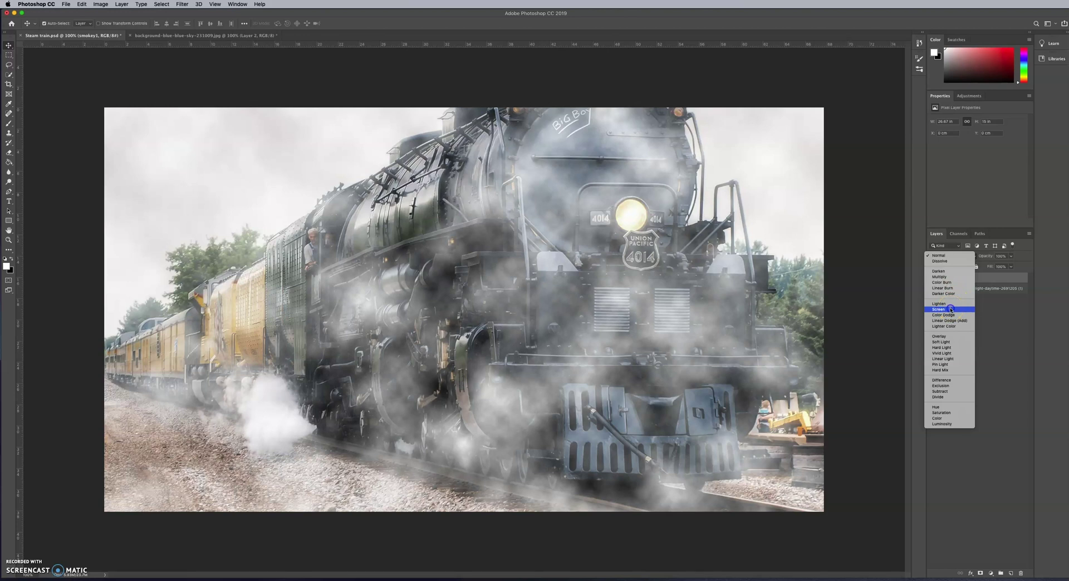
click(950, 309)
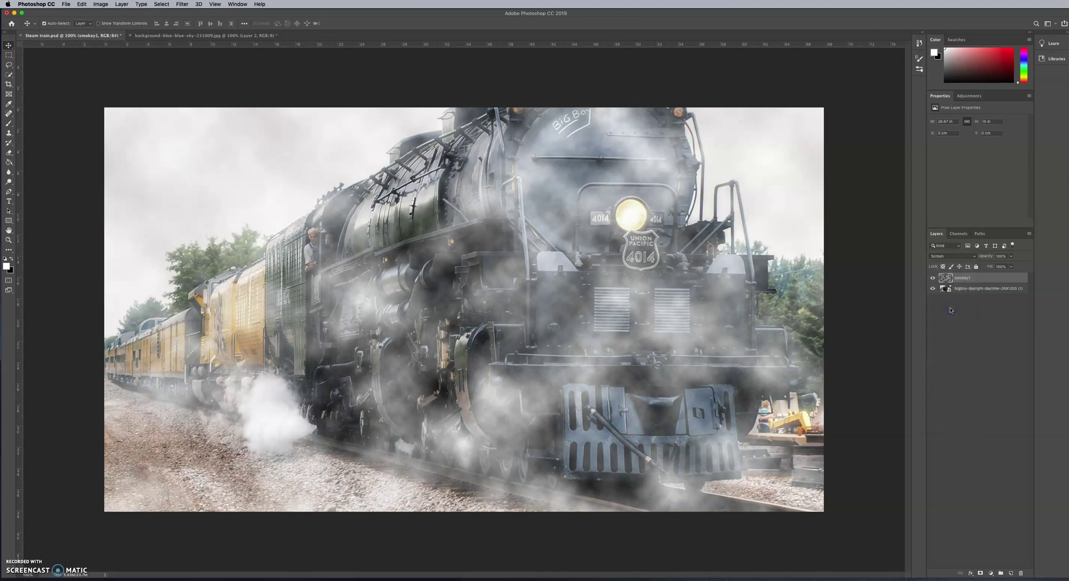
click(973, 256)
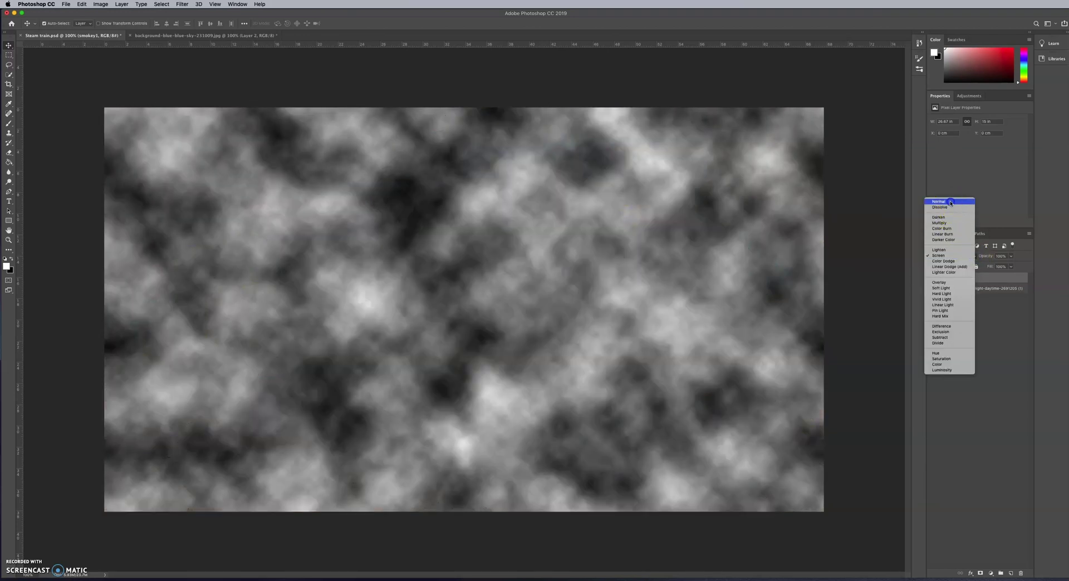
click(946, 202)
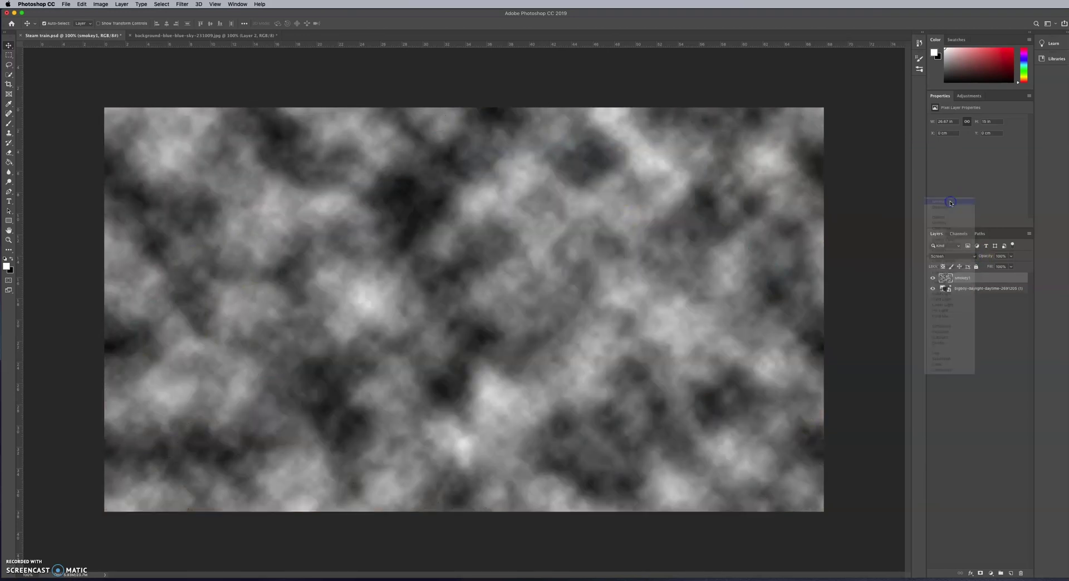
click(975, 257)
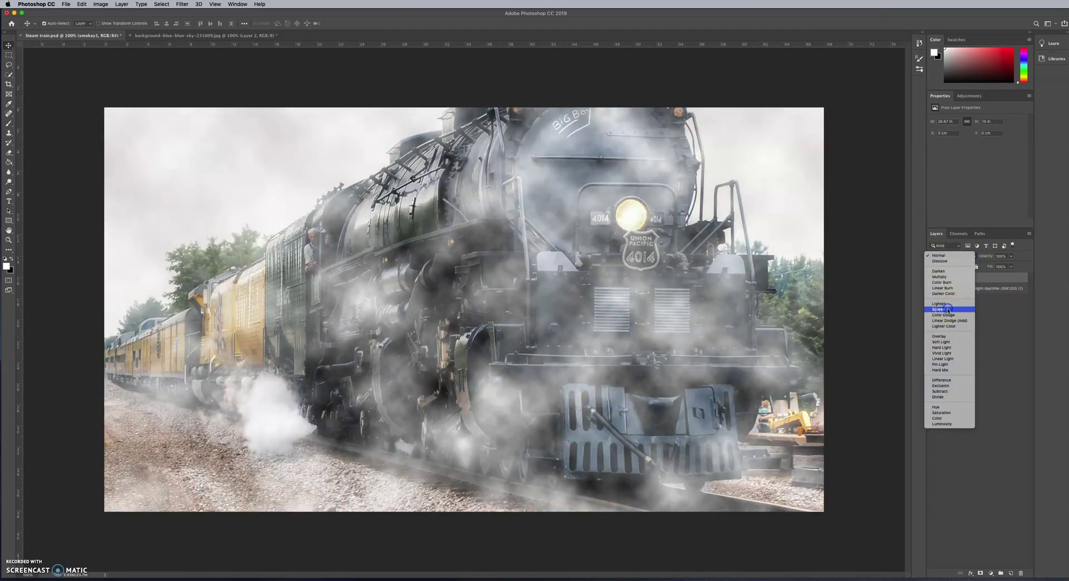
click(948, 309)
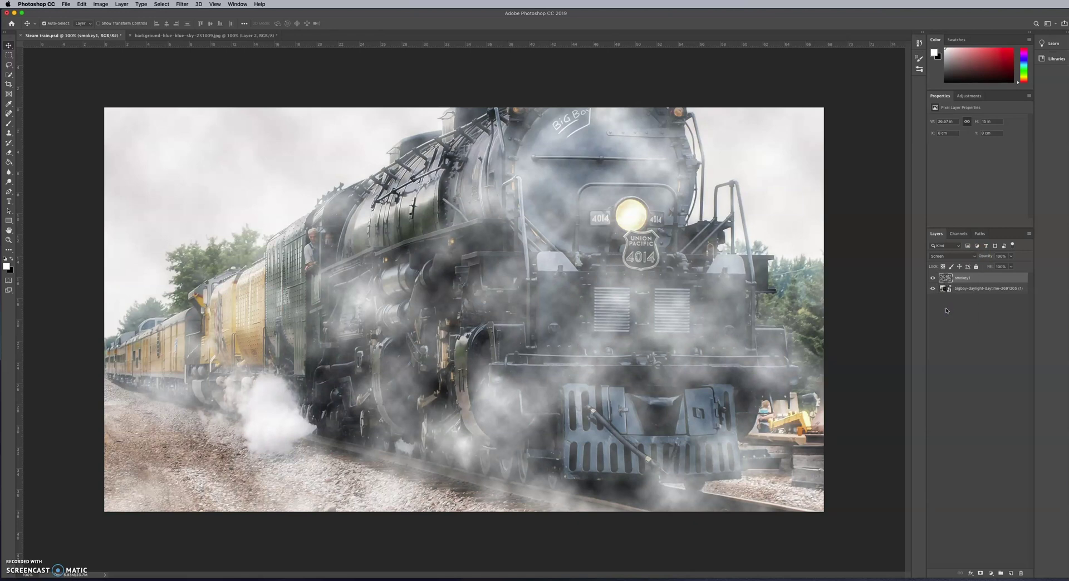
Add a white layer mask to smokey1 and choose the Soft Round brush at 0% hardness.
click(981, 573)
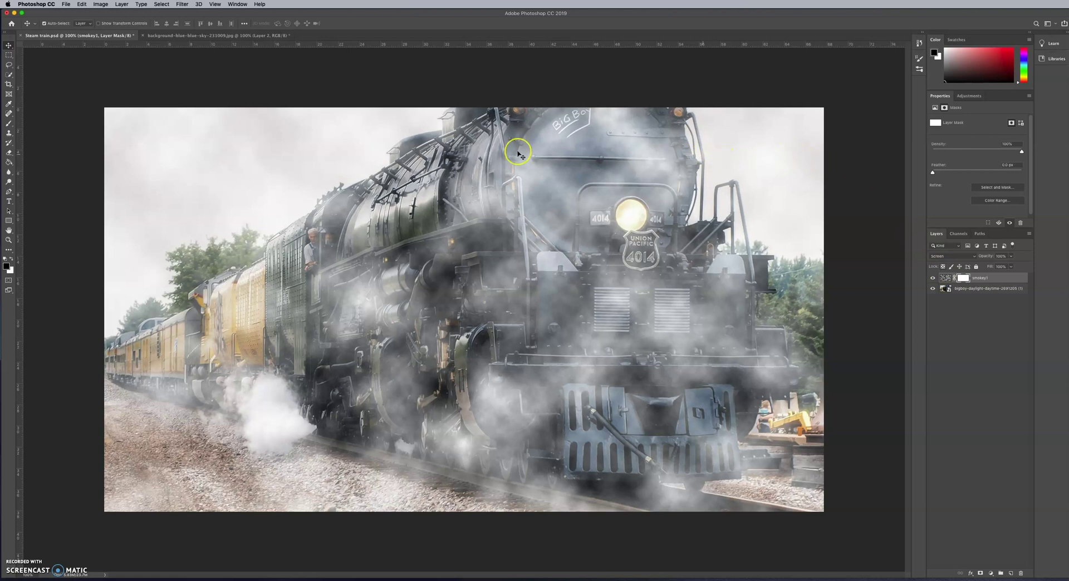
click(8, 124)
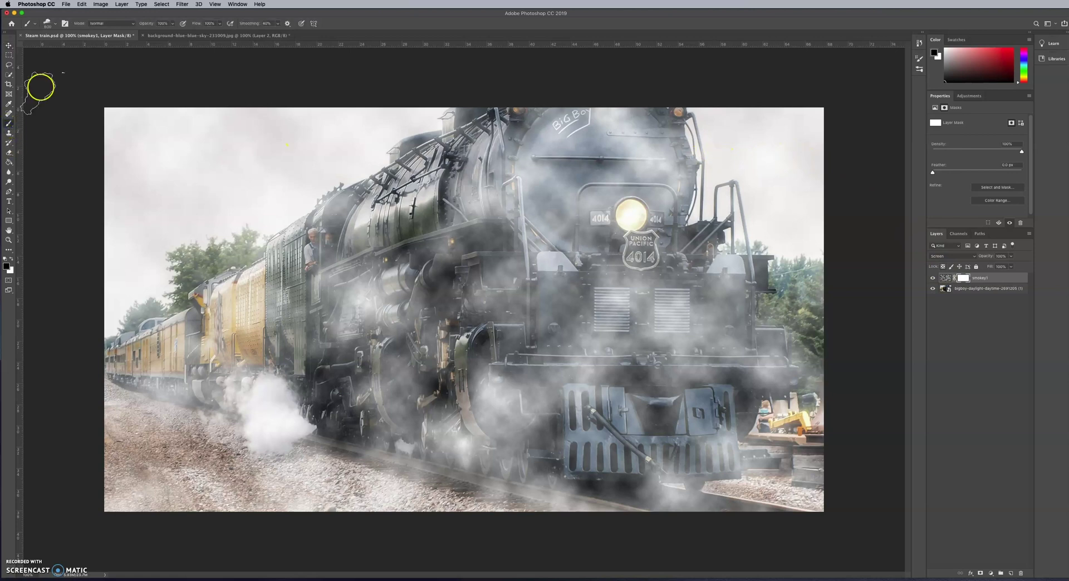
click(56, 24)
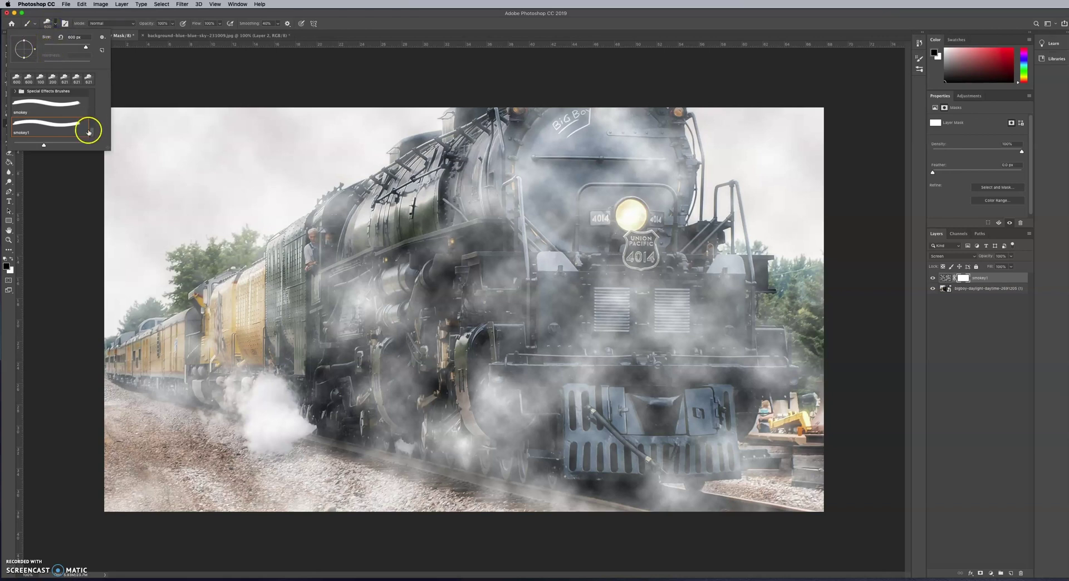
drag(91, 132, 91, 88)
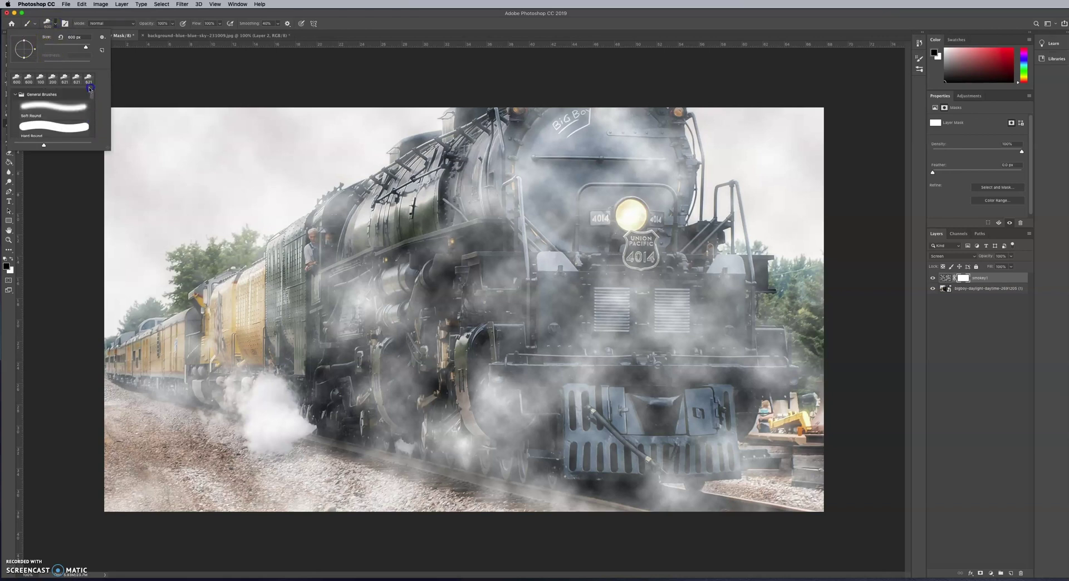
click(61, 111)
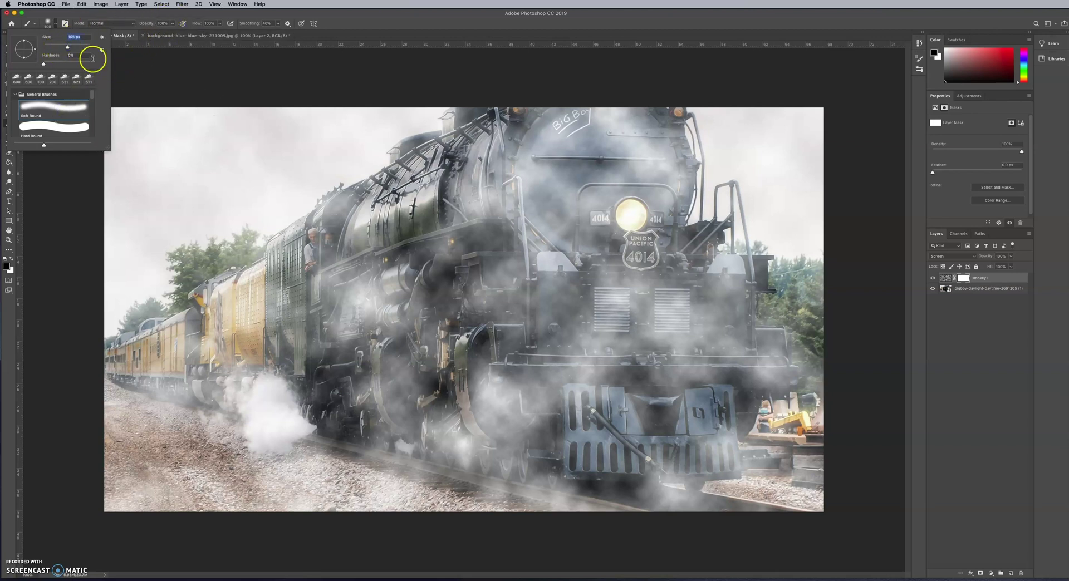
click(189, 13)
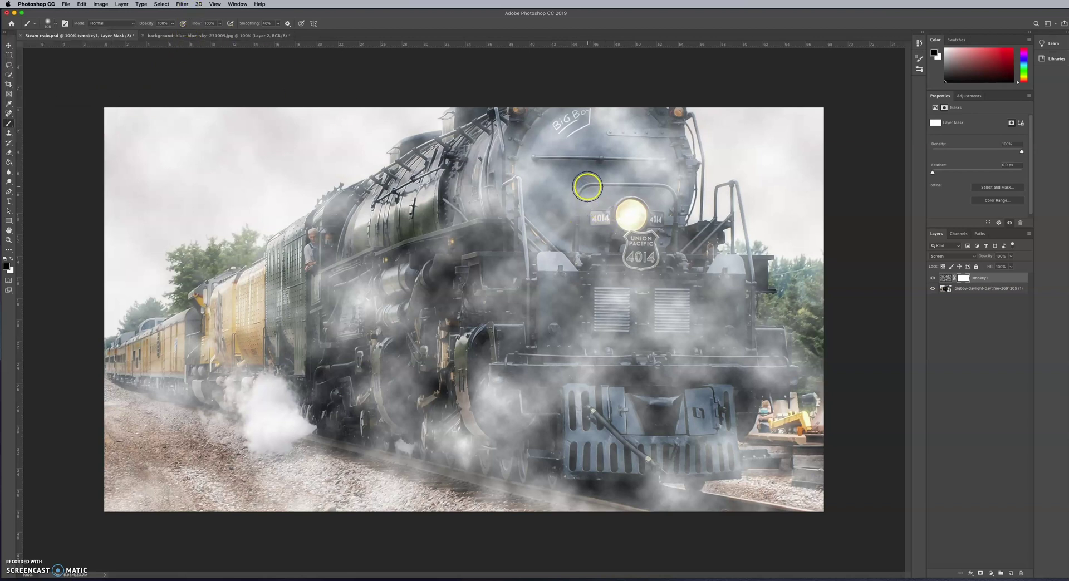
Enlarge the brush to 250 px and mask smoke off the boiler front, trees and yellow cars.
key(bracketright)
key(bracketright)
key(bracketright)
key(bracketright)
key(bracketright)
mouse_move(603, 172)
mouse_down()
mouse_move(608, 145)
mouse_move(710, 167)
mouse_move(644, 122)
mouse_move(459, 175)
mouse_move(652, 234)
mouse_move(718, 226)
mouse_up()
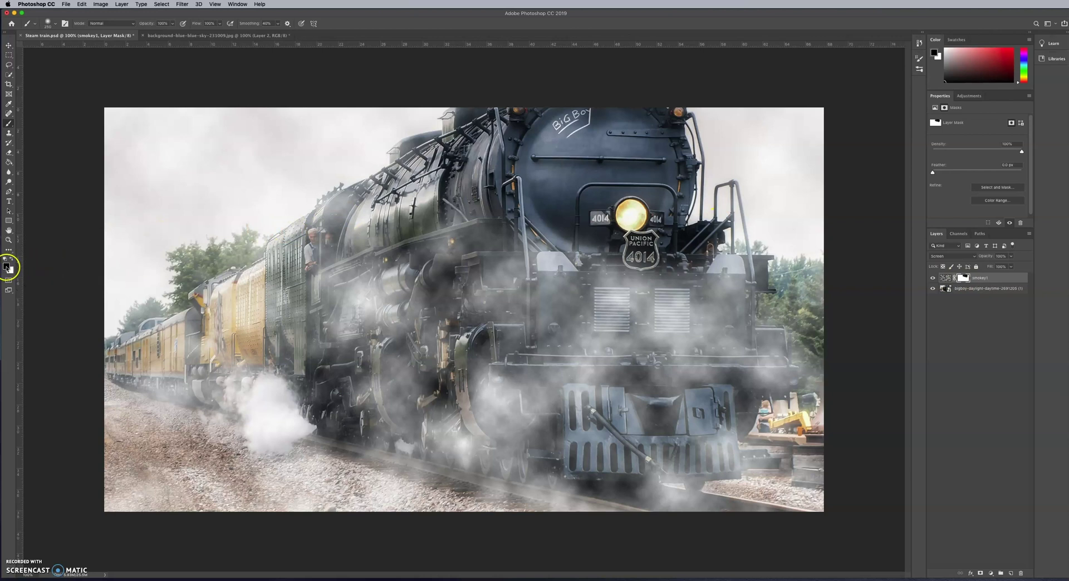
mouse_move(114, 310)
mouse_down()
mouse_move(178, 251)
mouse_move(239, 219)
mouse_move(164, 438)
mouse_move(111, 426)
mouse_move(298, 383)
mouse_move(220, 270)
mouse_move(265, 355)
mouse_up()
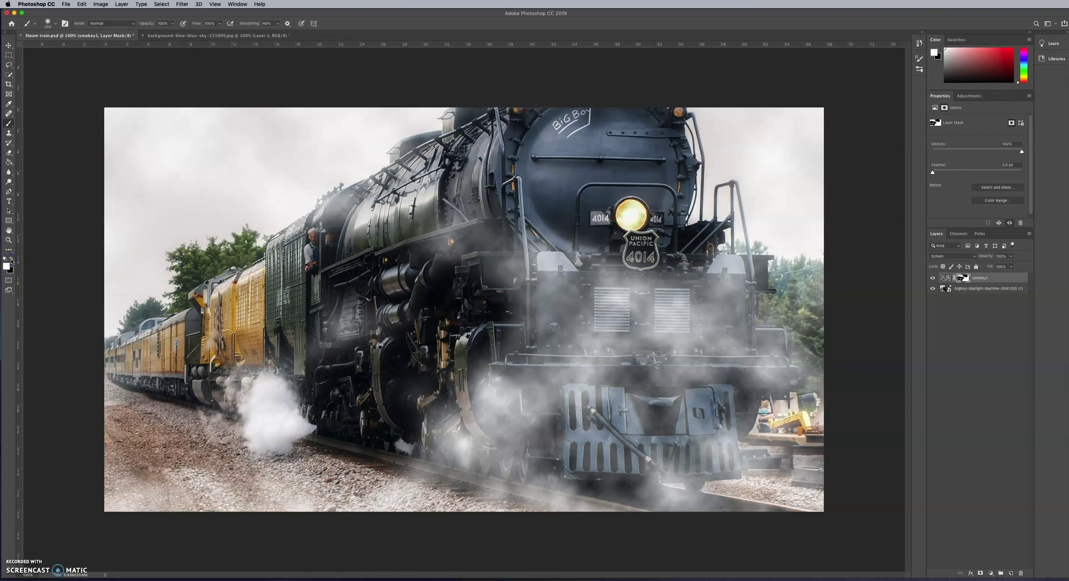
Paint white on the mask to bring smoke back around the cylinders and wheels.
click(7, 269)
mouse_move(345, 295)
mouse_down()
mouse_move(402, 219)
mouse_move(357, 231)
mouse_move(471, 395)
mouse_move(386, 418)
mouse_move(344, 400)
mouse_move(363, 379)
mouse_move(233, 427)
mouse_up()
right_click(233, 427)
key(Escape)
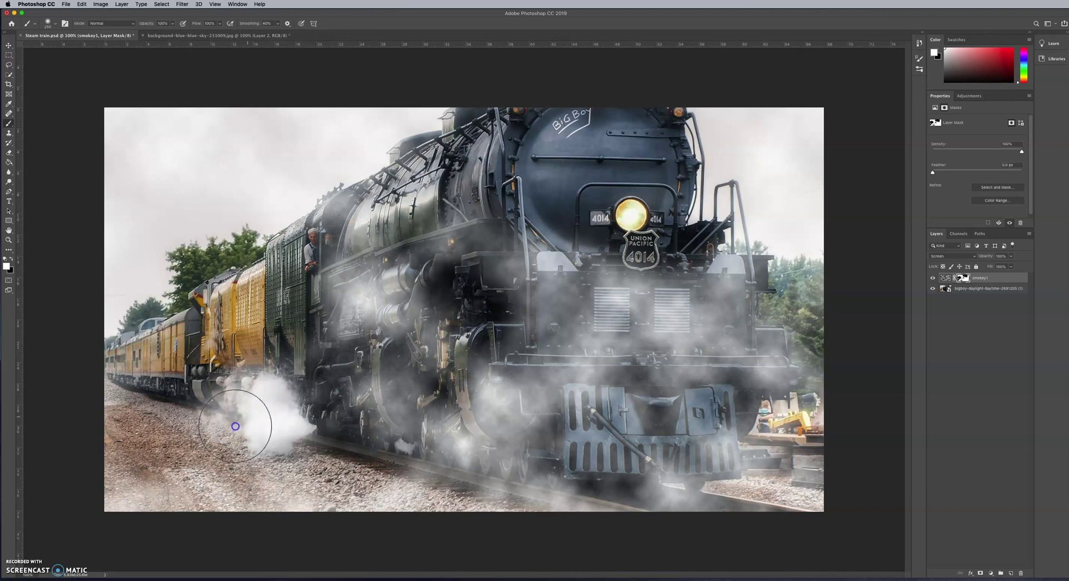
mouse_move(414, 424)
mouse_down()
mouse_move(371, 382)
mouse_move(329, 375)
mouse_move(375, 322)
mouse_move(567, 316)
mouse_move(560, 358)
mouse_move(412, 380)
mouse_up()
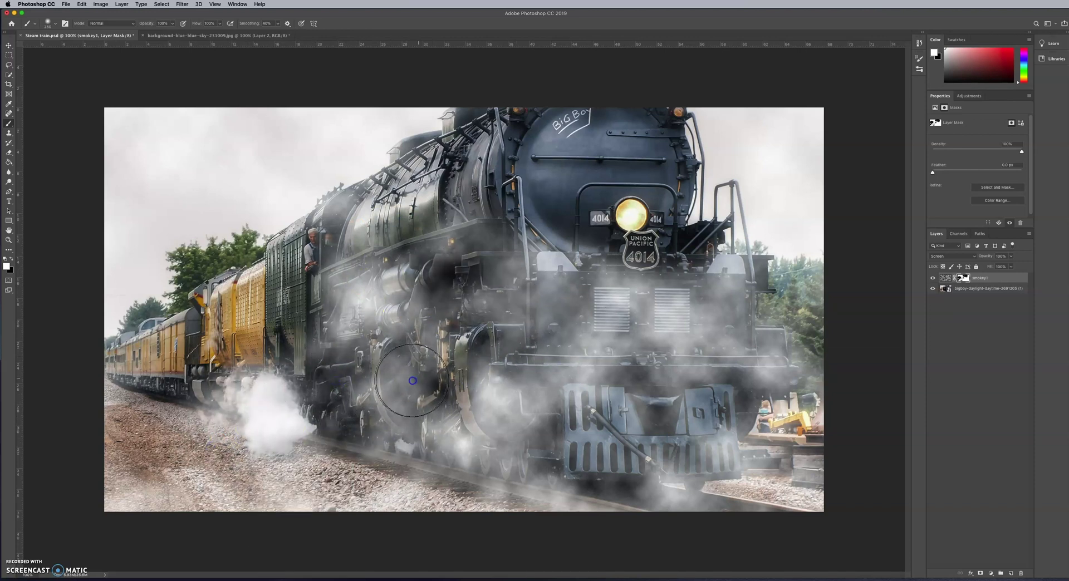
Clear smoke from the boiler top, sky and front pilot; restore haze along gravel, tracks and middle wheels.
click(12, 260)
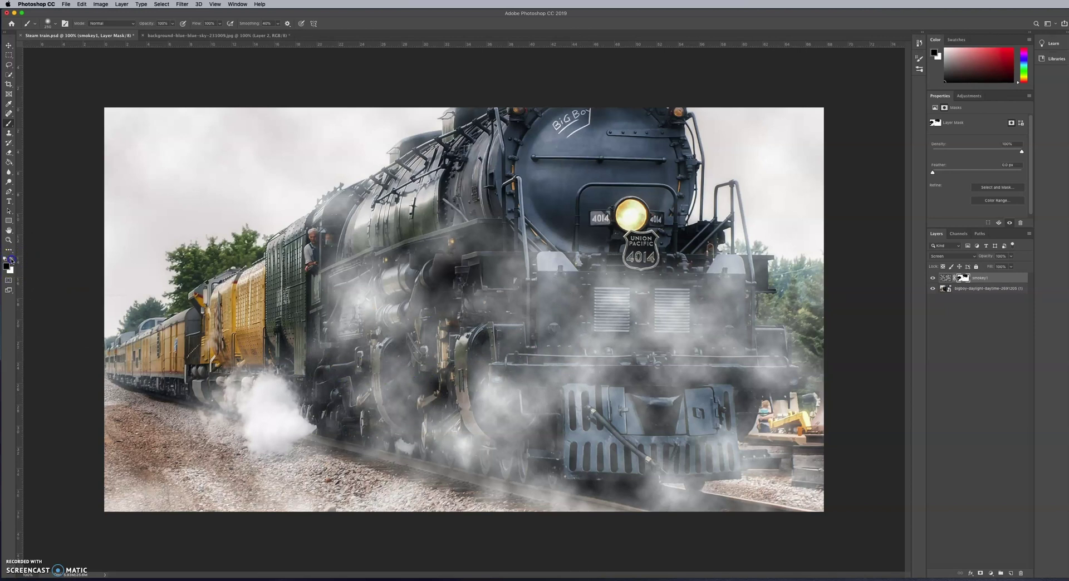
mouse_move(317, 265)
mouse_down()
mouse_move(346, 191)
mouse_move(417, 119)
mouse_move(124, 172)
mouse_move(137, 141)
mouse_move(148, 219)
mouse_move(91, 329)
mouse_move(640, 91)
mouse_move(564, 211)
mouse_move(679, 298)
mouse_move(773, 331)
mouse_move(768, 238)
mouse_move(781, 182)
mouse_move(824, 429)
mouse_move(816, 441)
mouse_move(651, 323)
mouse_move(470, 284)
mouse_move(428, 229)
mouse_move(345, 326)
mouse_move(689, 374)
mouse_move(751, 415)
mouse_move(774, 392)
mouse_move(637, 308)
mouse_move(245, 220)
mouse_up()
click(9, 258)
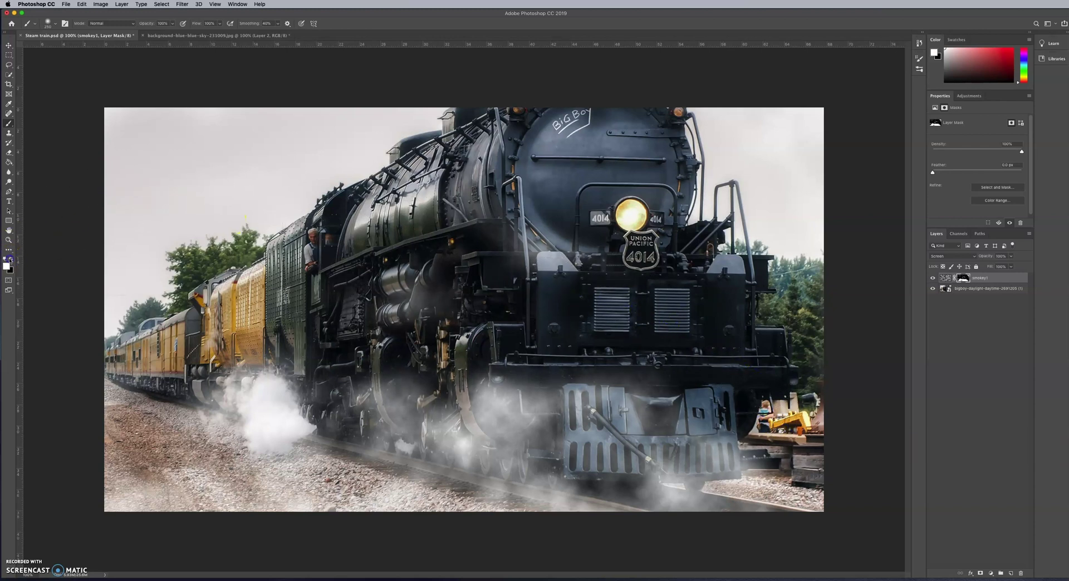
click(141, 446)
mouse_move(141, 445)
mouse_down()
mouse_move(229, 460)
mouse_move(264, 485)
mouse_move(339, 460)
mouse_move(403, 486)
mouse_move(428, 468)
mouse_move(319, 423)
mouse_move(335, 378)
mouse_move(343, 386)
mouse_move(251, 373)
mouse_move(211, 383)
mouse_move(245, 419)
mouse_move(713, 435)
mouse_move(664, 465)
mouse_move(605, 474)
mouse_move(711, 436)
mouse_up()
mouse_move(529, 342)
mouse_down()
mouse_move(503, 356)
mouse_move(468, 342)
mouse_move(441, 393)
mouse_move(524, 407)
mouse_move(377, 357)
mouse_move(401, 395)
mouse_up()
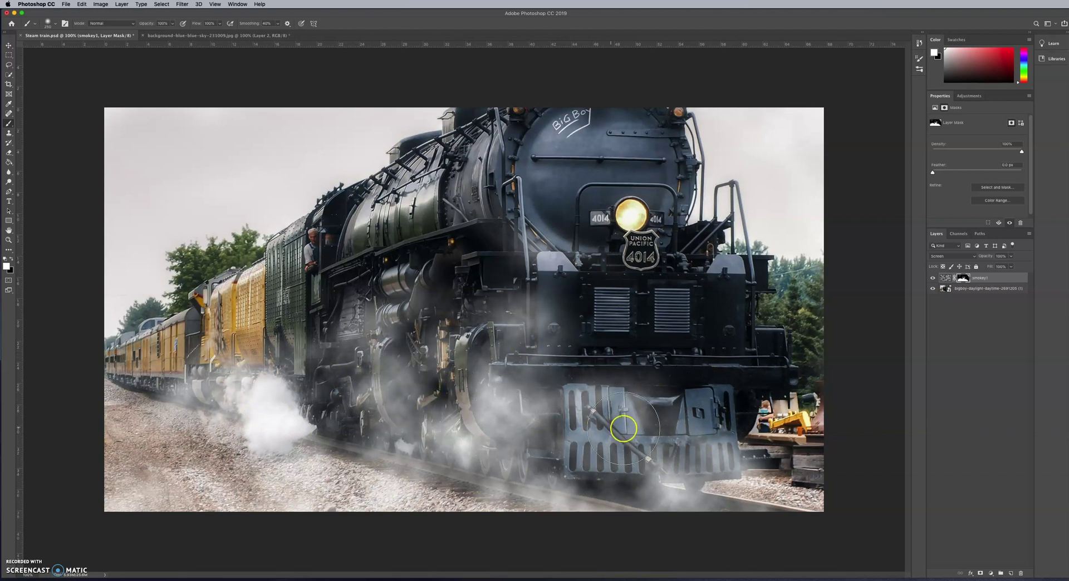
drag(703, 423, 703, 417)
Add a new layer named smokey2 above smokey1 and hide the smokey1 layer.
click(1010, 574)
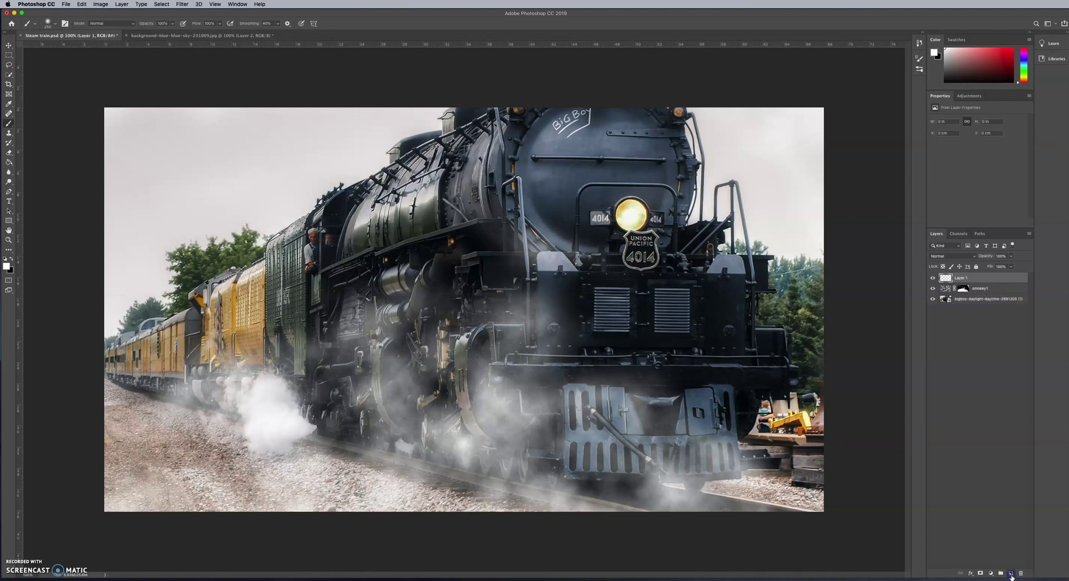
click(933, 289)
click(967, 277)
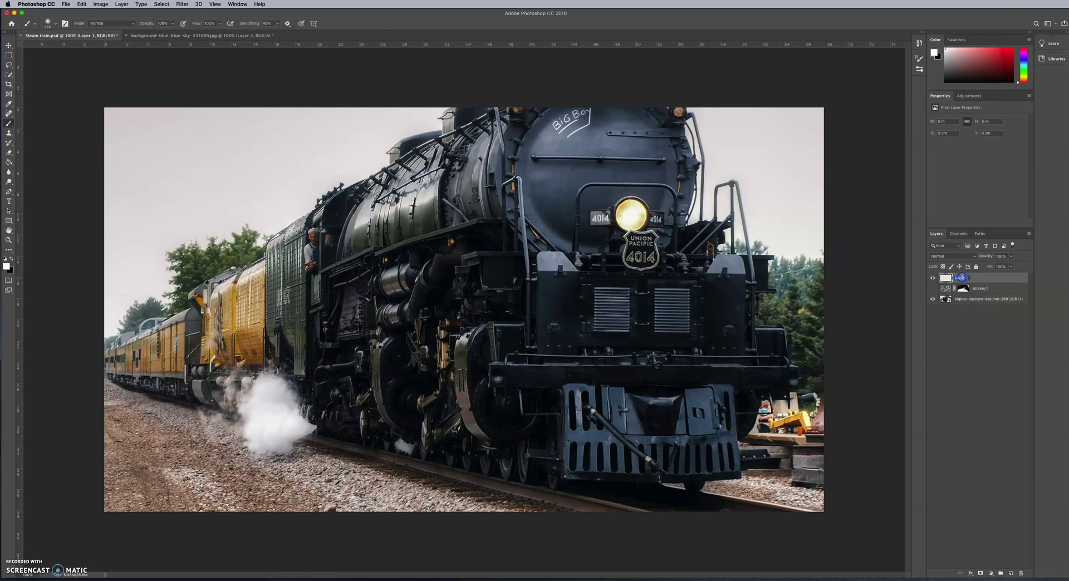
click(933, 277)
text(smokey2)
click(983, 279)
click(133, 24)
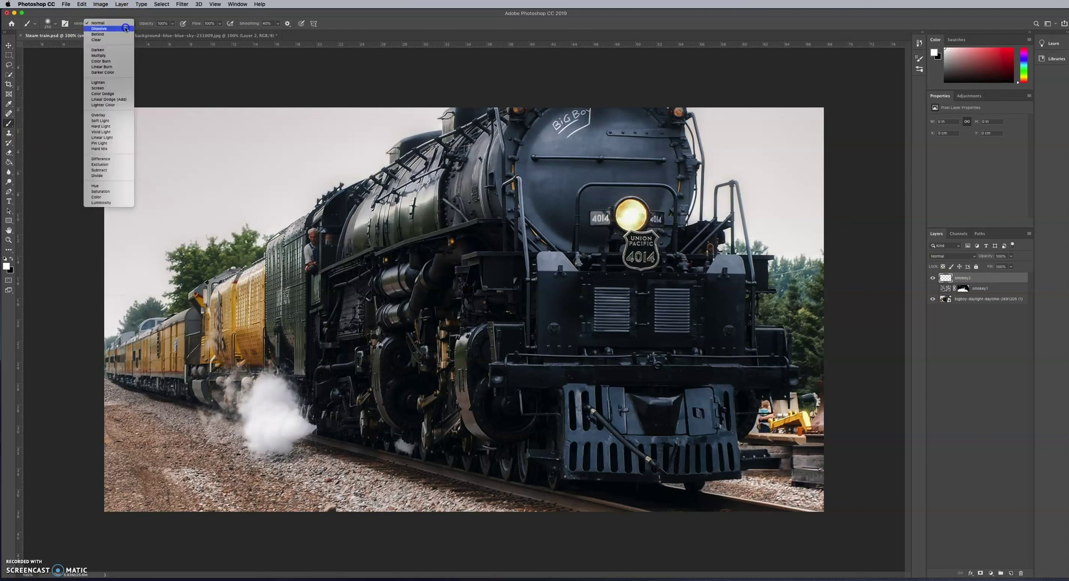
With the brush in Dissolve mode, paint speckled white smoke along the track, rails and lower wheels.
click(126, 29)
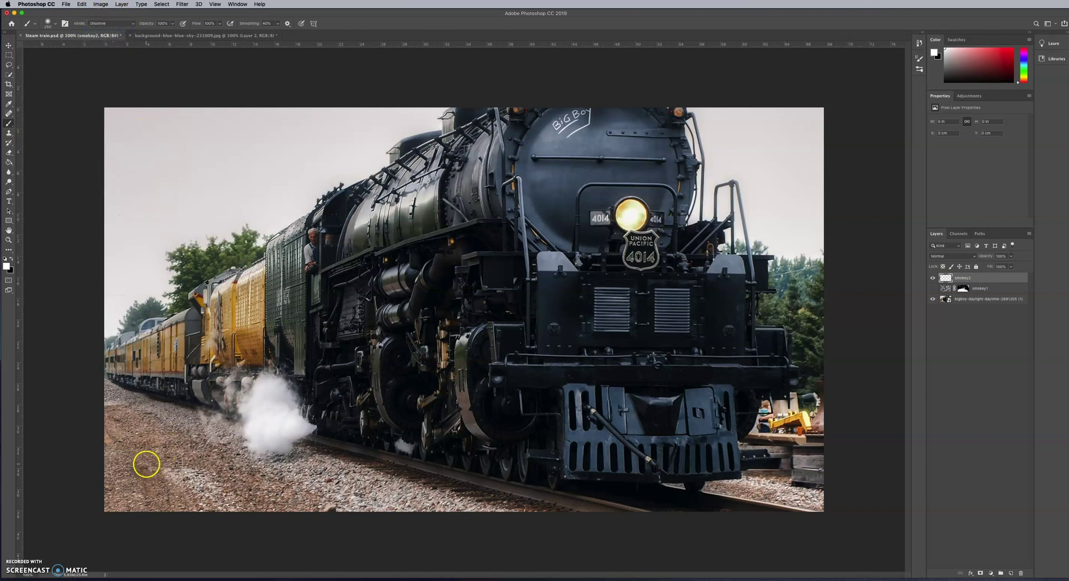
mouse_move(146, 464)
mouse_down()
mouse_move(131, 474)
mouse_move(129, 459)
mouse_move(263, 500)
mouse_up()
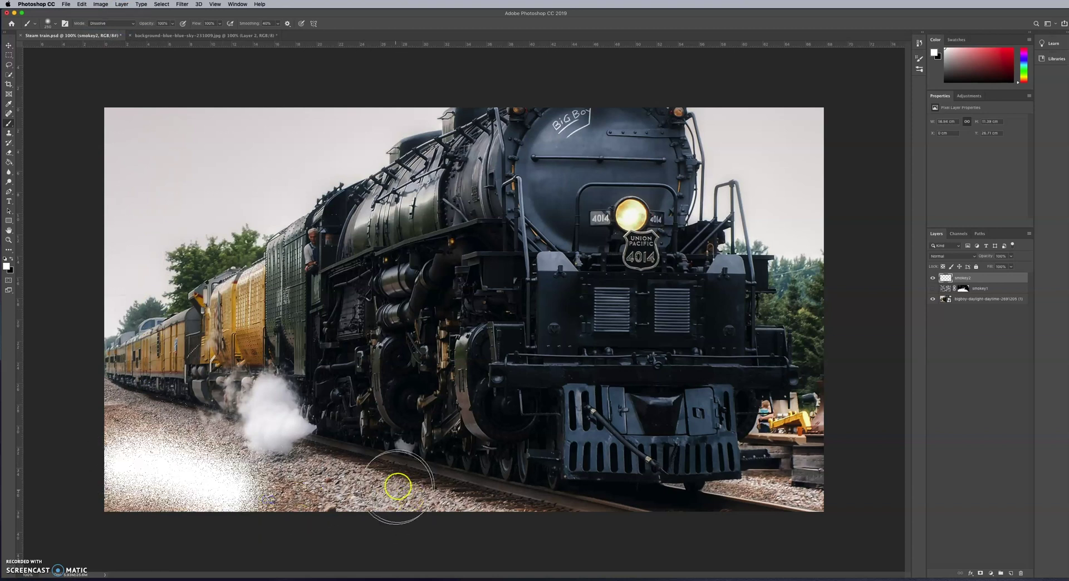
click(398, 487)
mouse_move(329, 494)
mouse_down()
mouse_move(496, 470)
mouse_move(538, 483)
mouse_move(680, 488)
mouse_move(704, 469)
mouse_move(799, 517)
mouse_move(818, 487)
mouse_up()
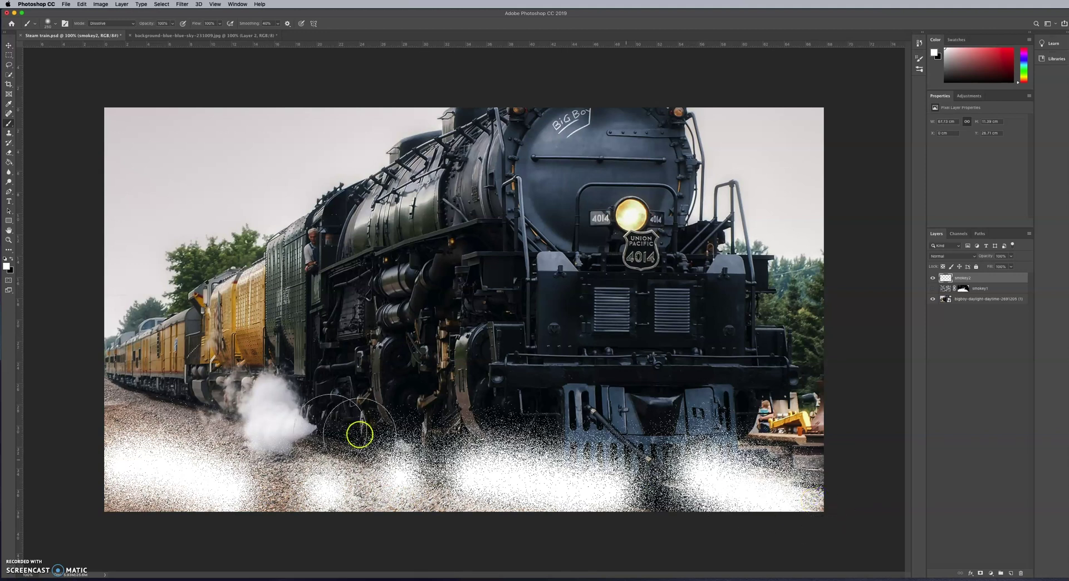
mouse_move(310, 430)
mouse_down()
mouse_move(266, 451)
mouse_move(270, 473)
mouse_move(229, 455)
mouse_up()
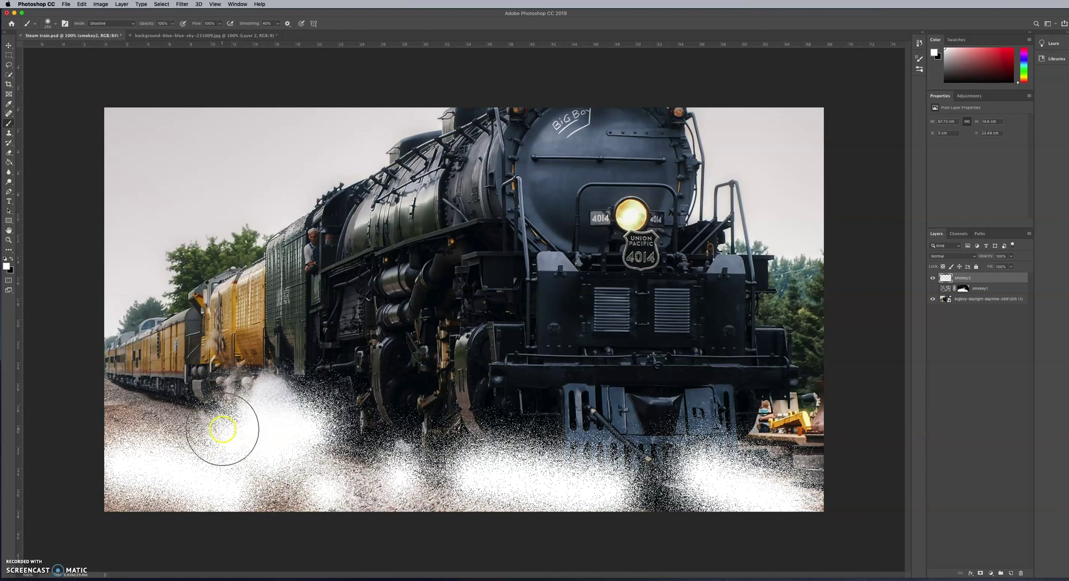
click(182, 4)
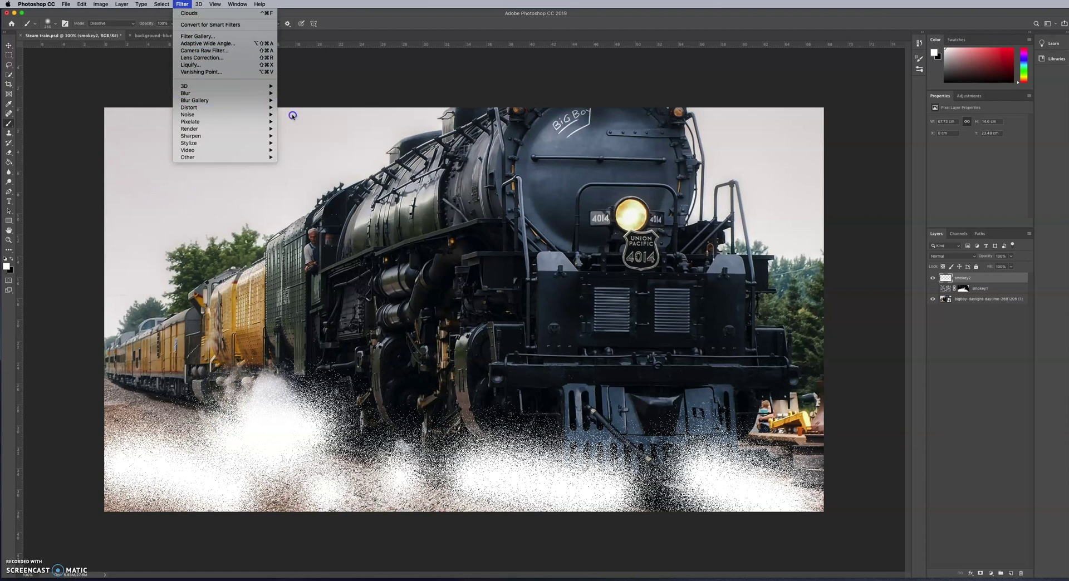
mouse_move(270, 107)
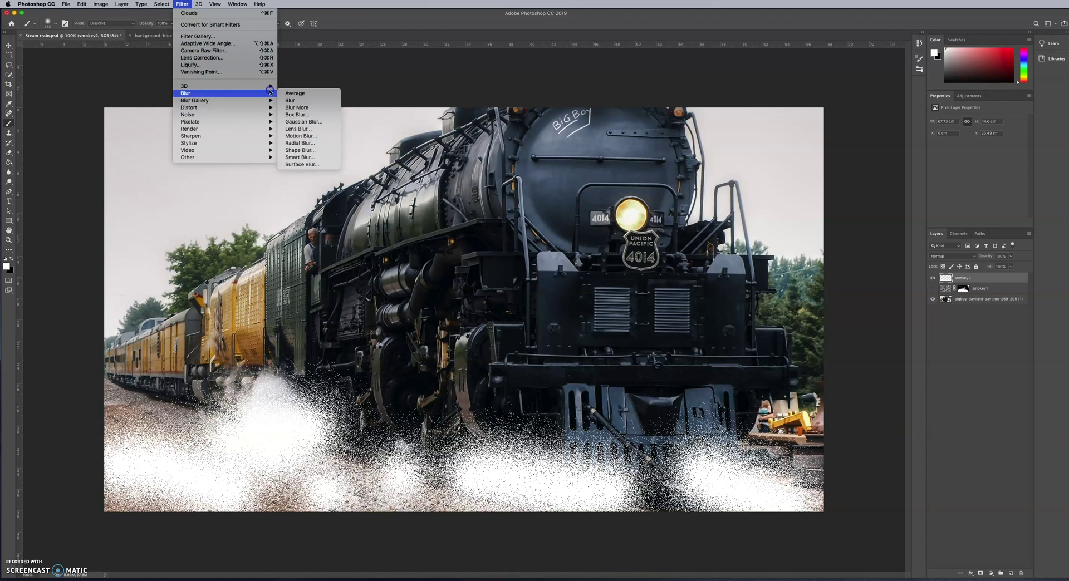
Apply a Gaussian Blur with a radius of about 40.2 pixels to the smokey2 smoke.
click(304, 122)
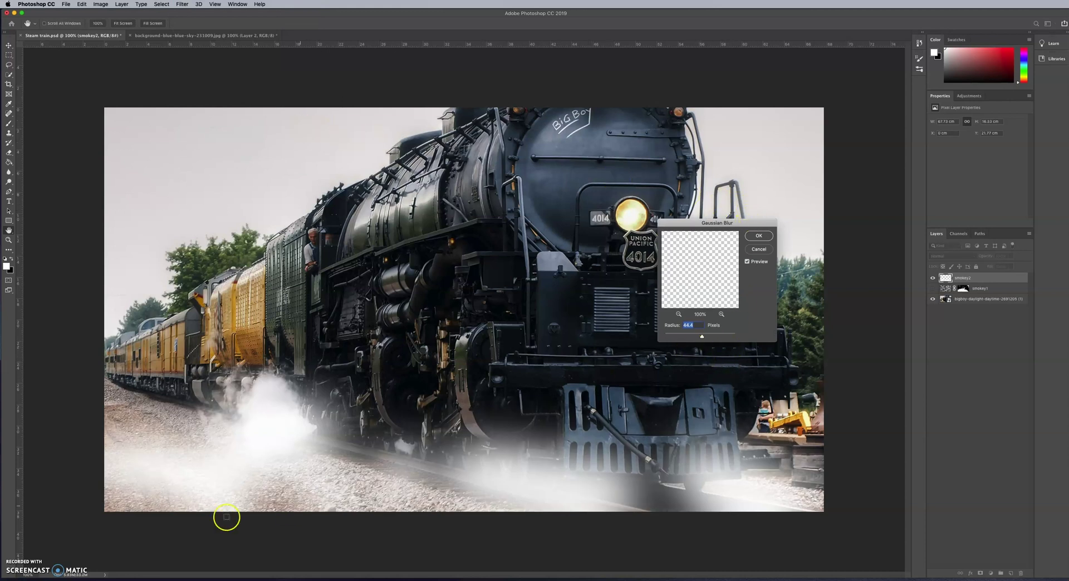
mouse_move(700, 336)
mouse_down()
mouse_move(669, 334)
mouse_move(710, 333)
mouse_move(701, 336)
mouse_up()
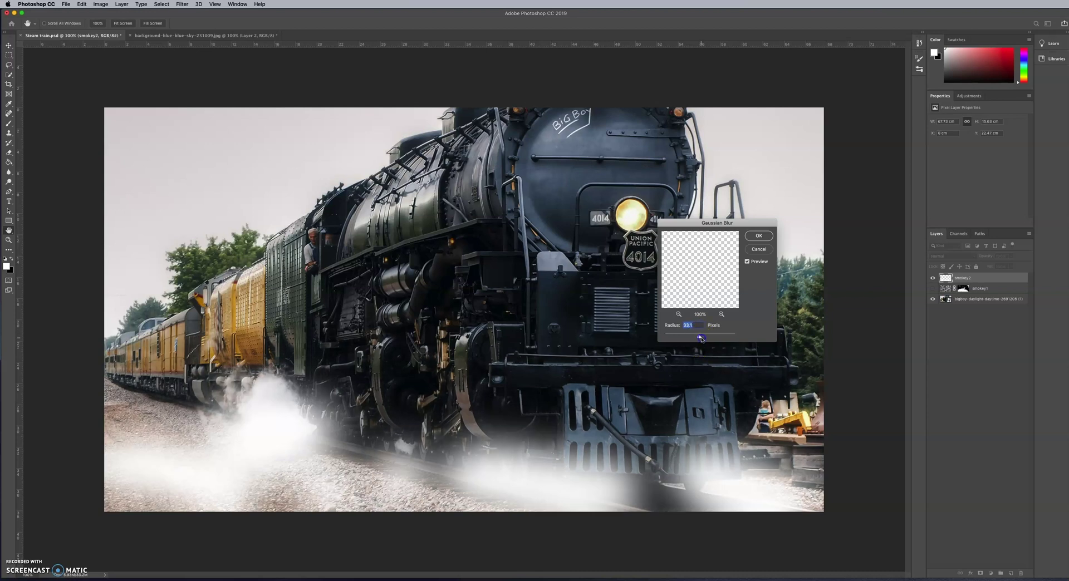
drag(699, 337, 707, 337)
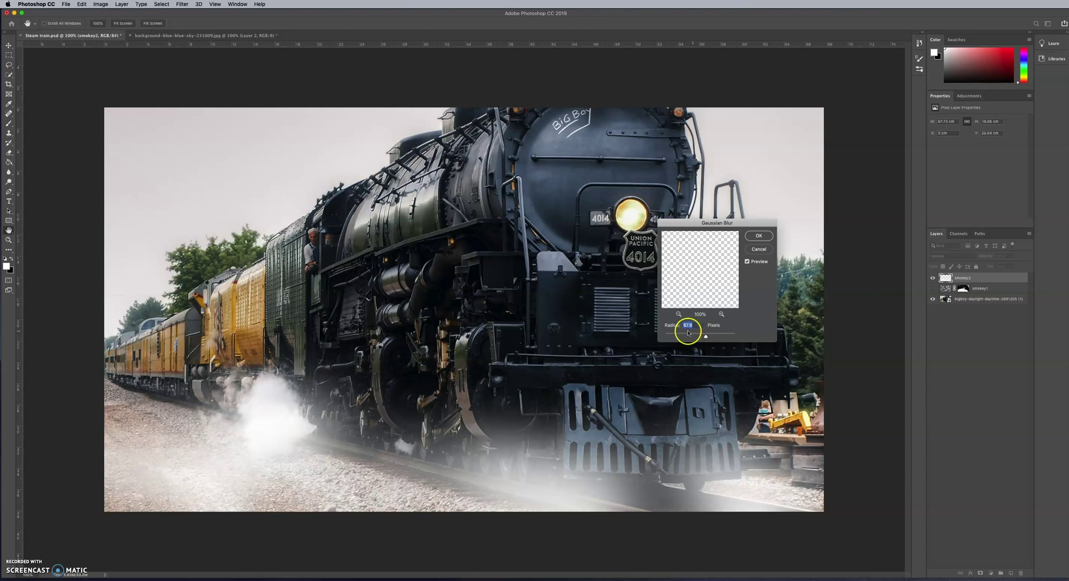
click(759, 239)
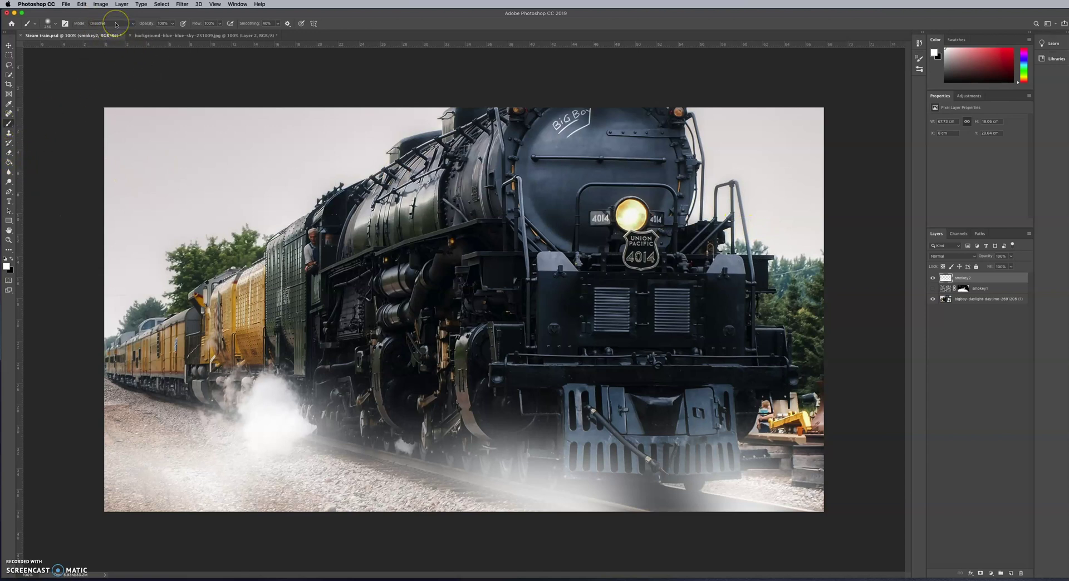
click(182, 5)
mouse_move(223, 95)
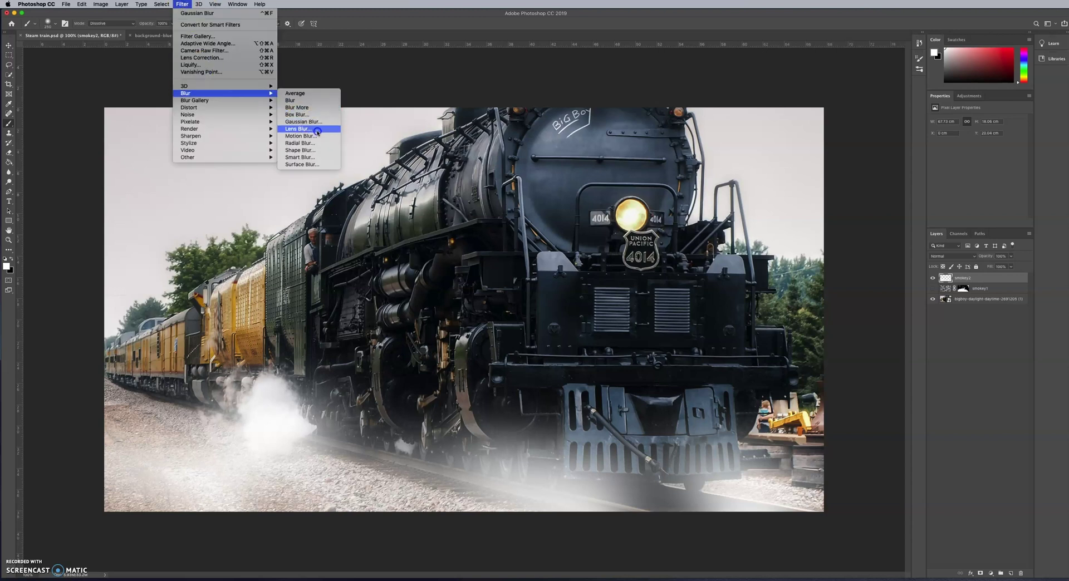
click(184, 4)
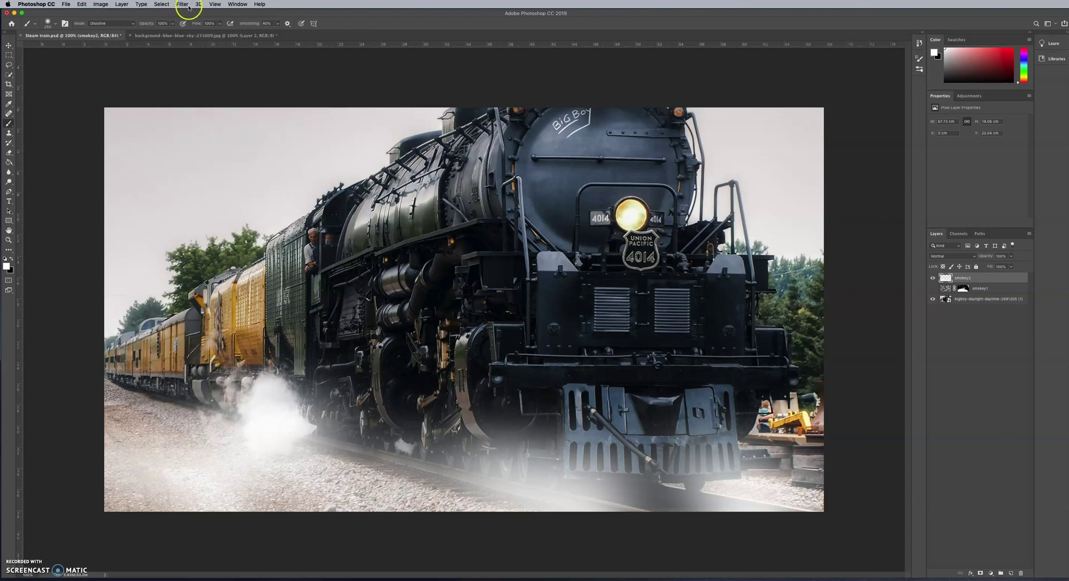